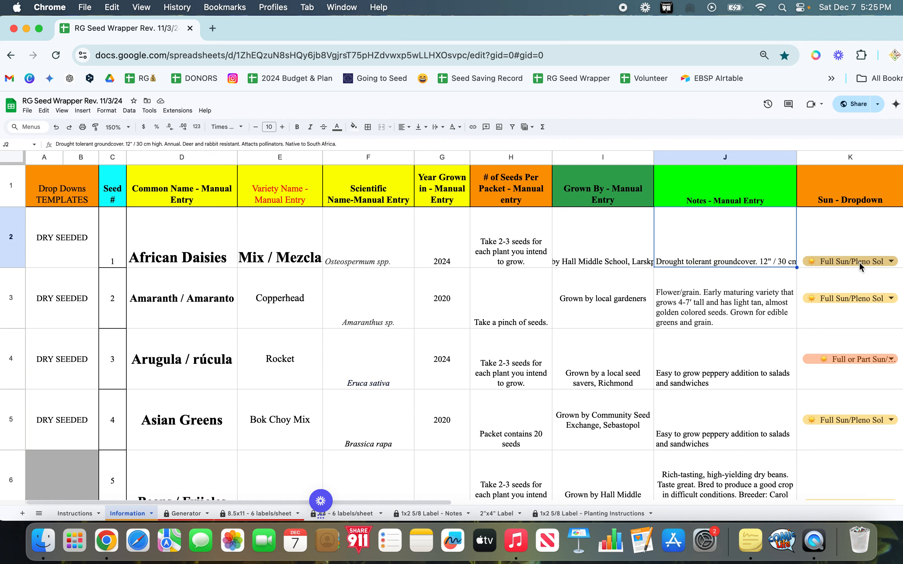
Add a dark blue item named Indoors to the Sun column's dropdown validation rule for K2:K100
click(851, 157)
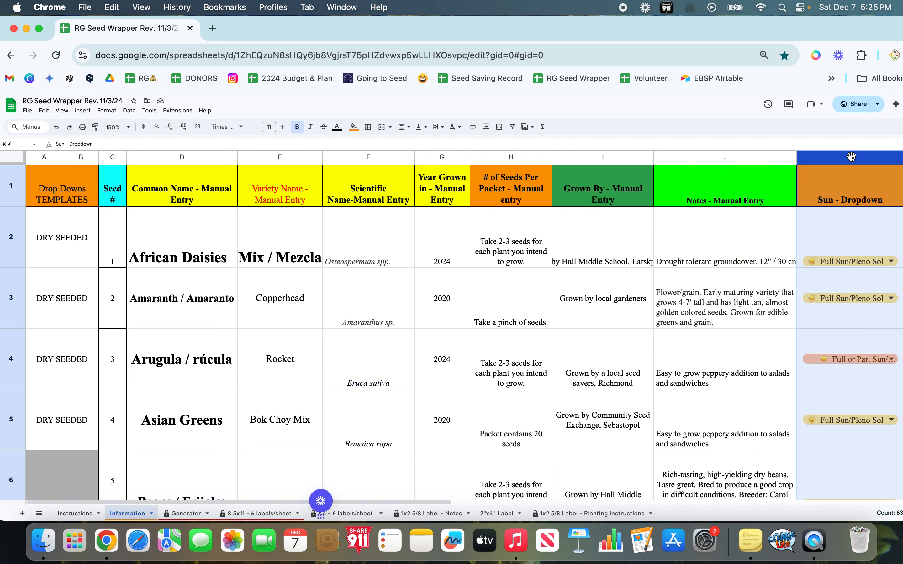
click(130, 111)
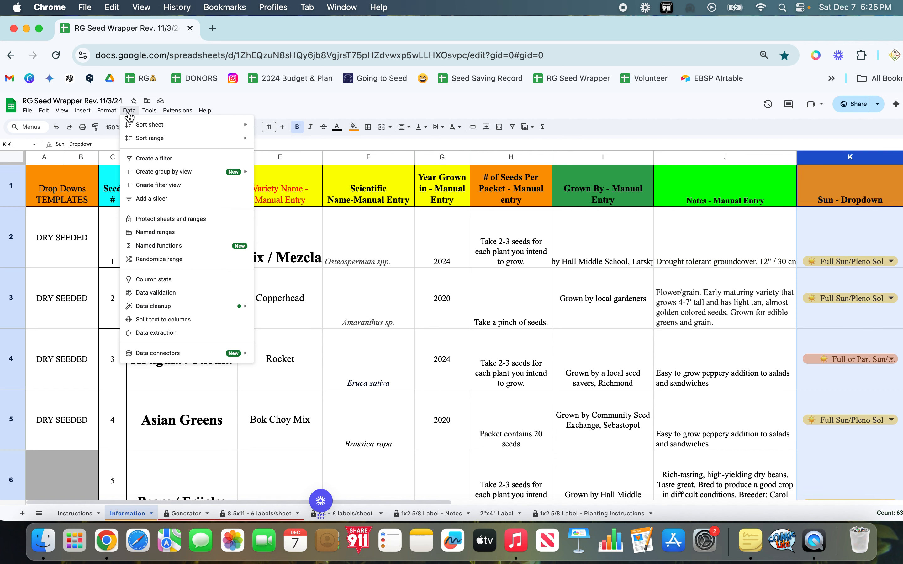
click(142, 294)
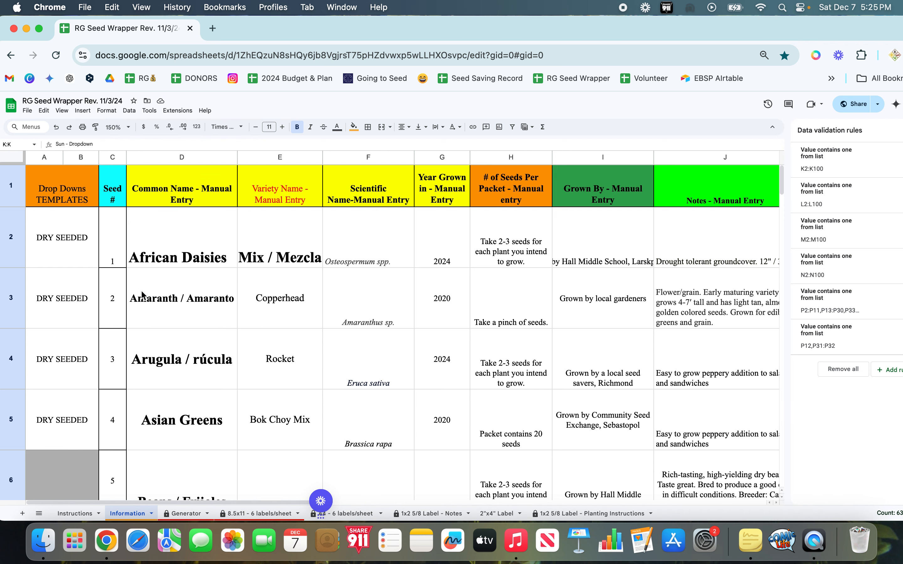
scroll(358, 359, right, 5)
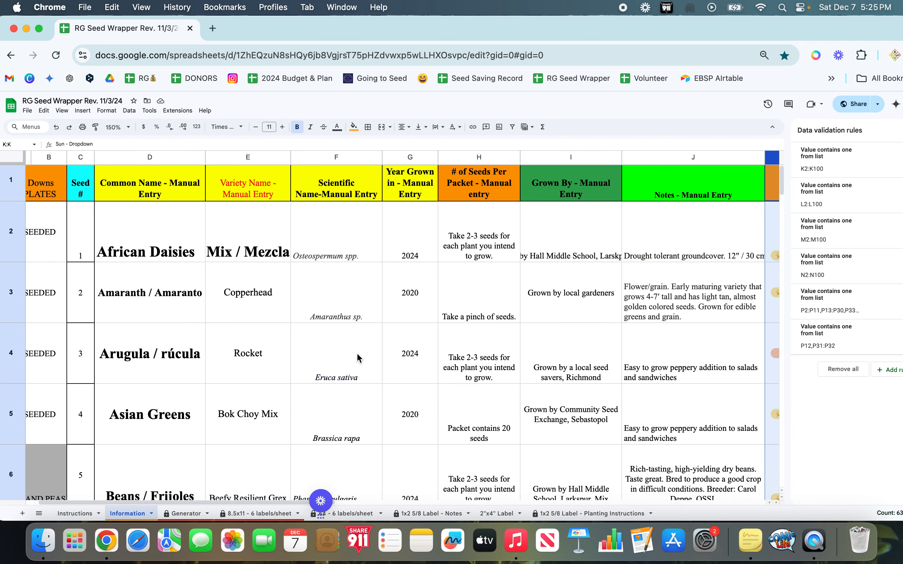
scroll(357, 358, right, 1)
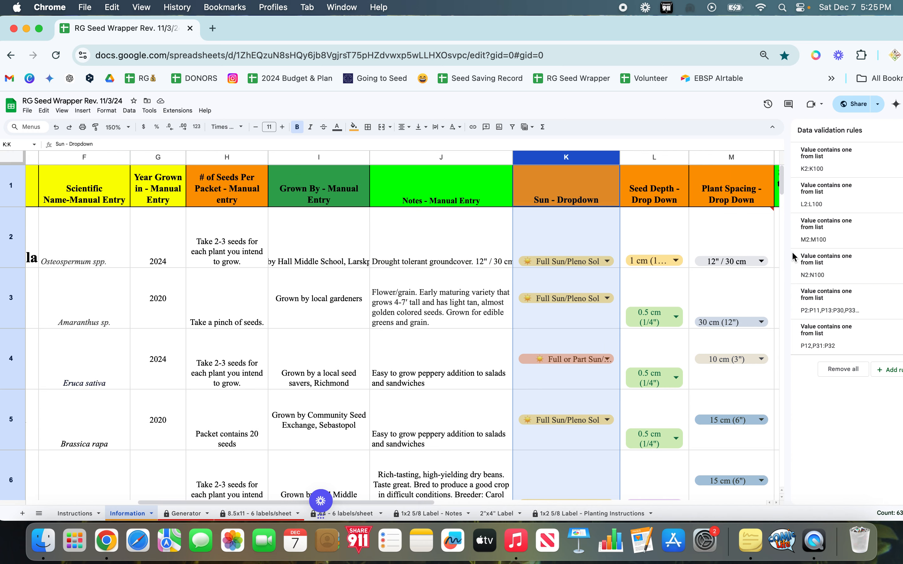
click(826, 173)
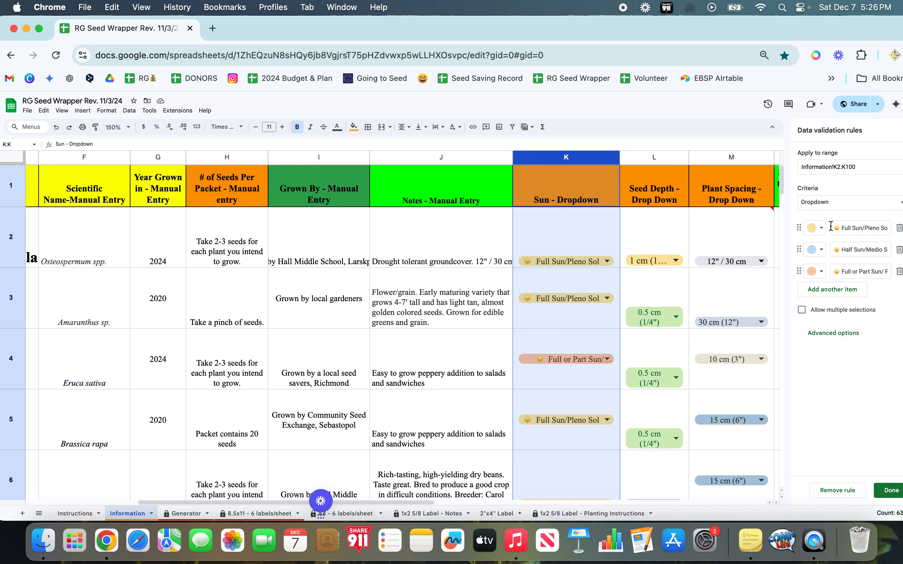
click(832, 290)
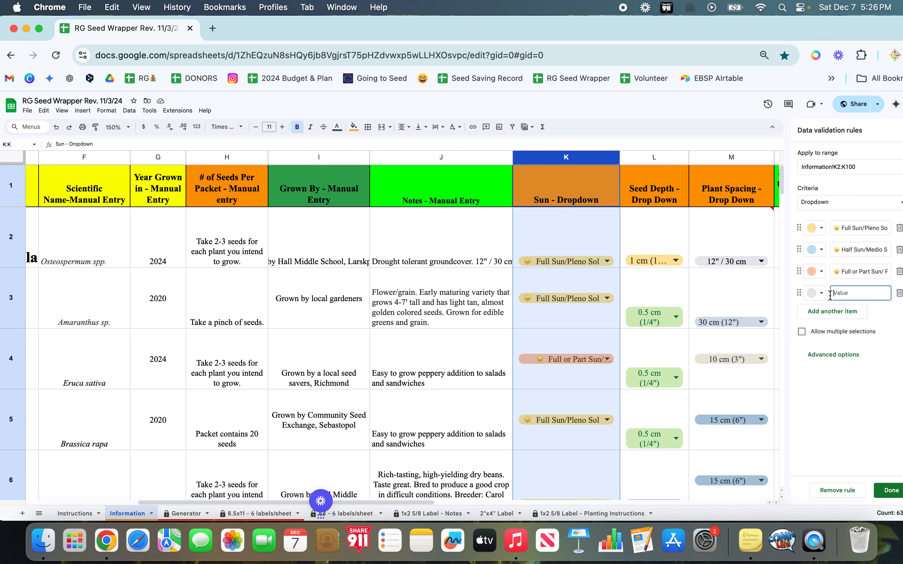
text(Indoors)
click(819, 294)
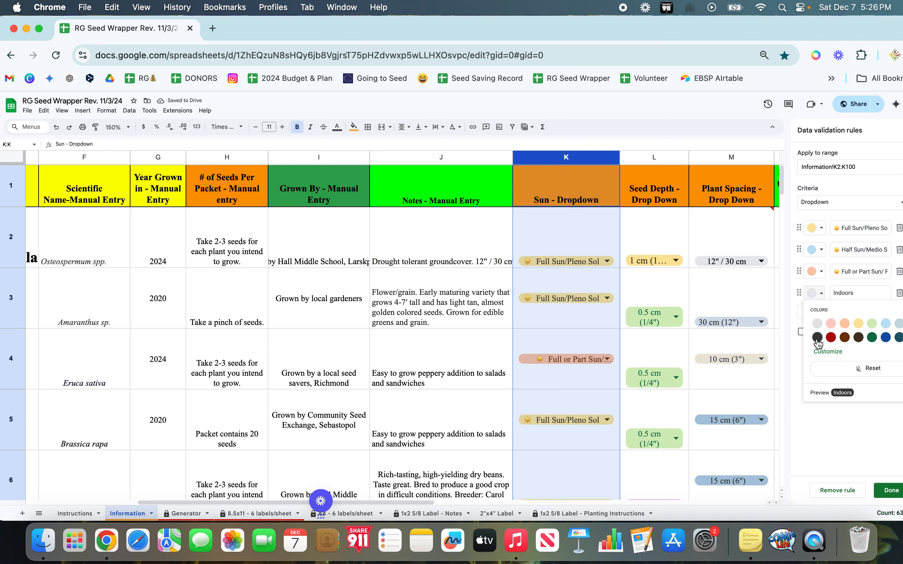
click(886, 338)
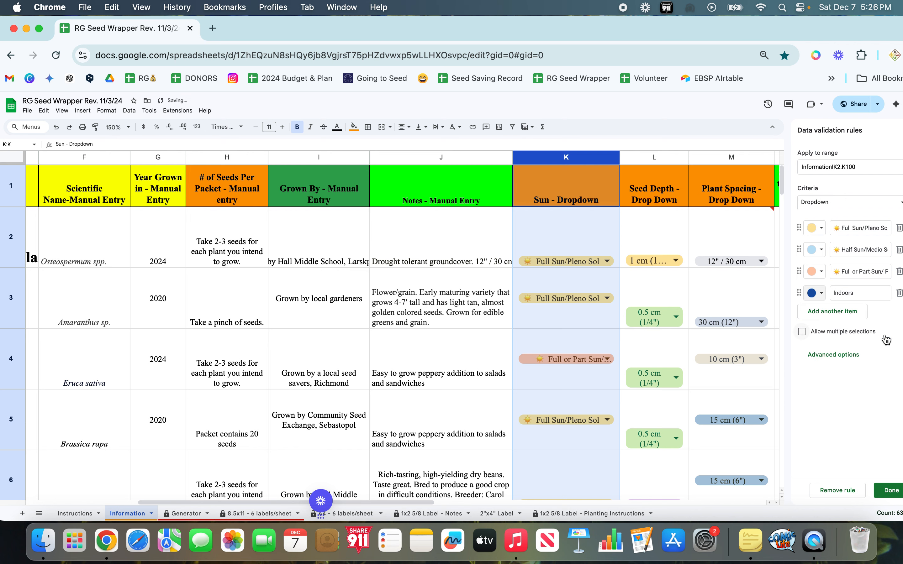
Rename the Indoors item to Start indoors, save the rule, and pick that option for African Daisies in the Sun column
drag(839, 25, 785, 25)
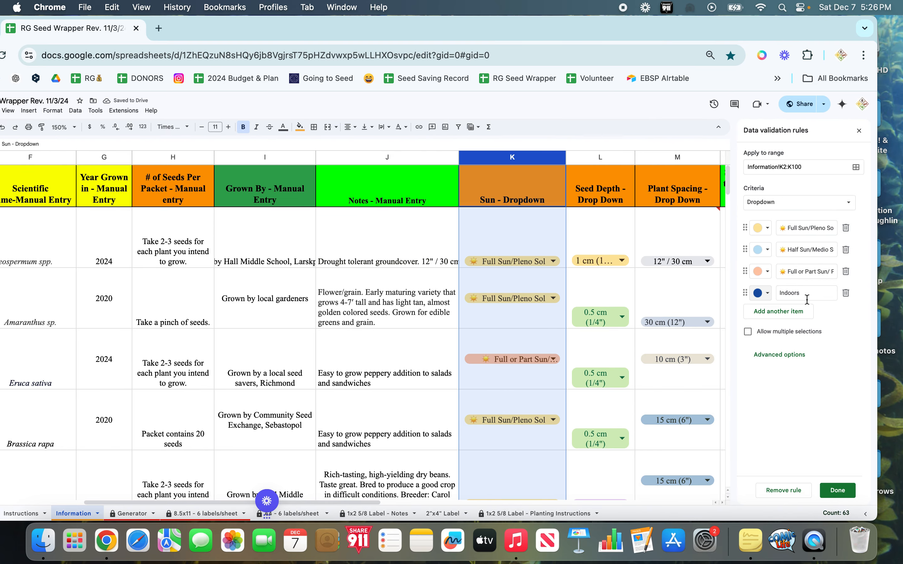
click(782, 294)
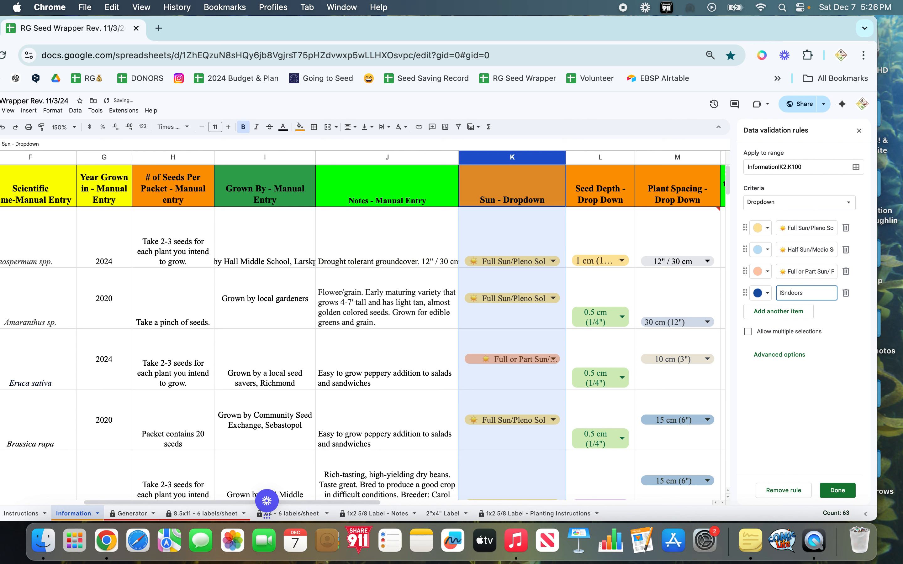
text(Start I)
click(838, 490)
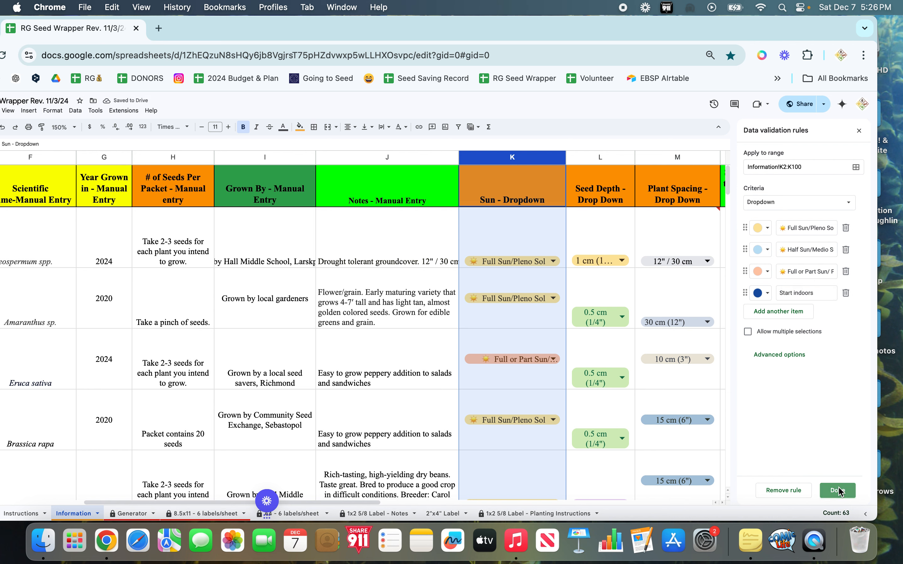
click(544, 263)
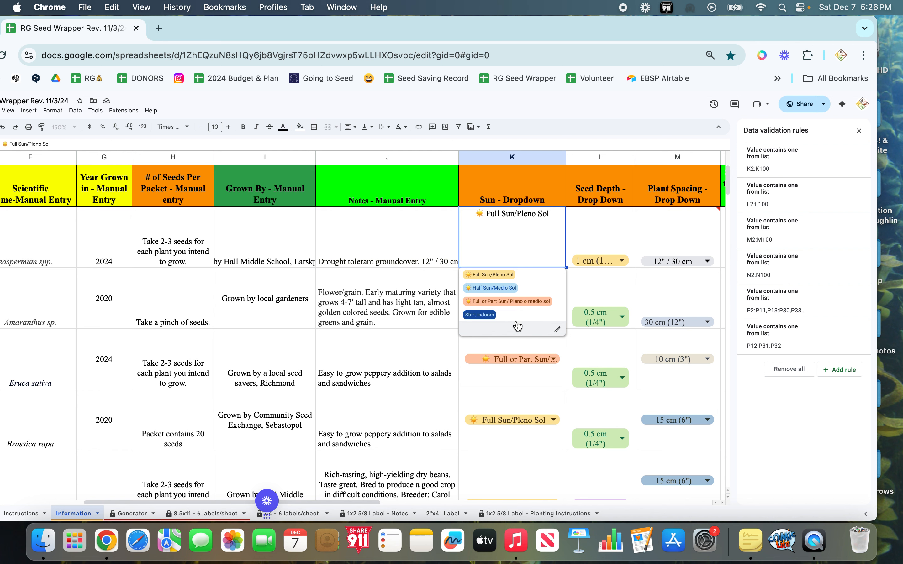
click(489, 318)
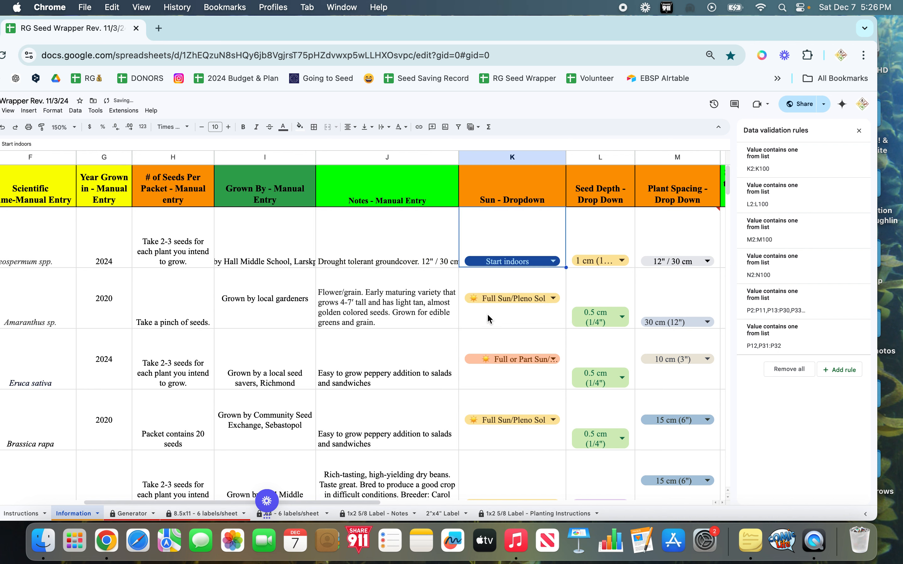
Try to change the African Daisies entry in the Sun column to "Start indoors in Feb. (March)"
click(534, 261)
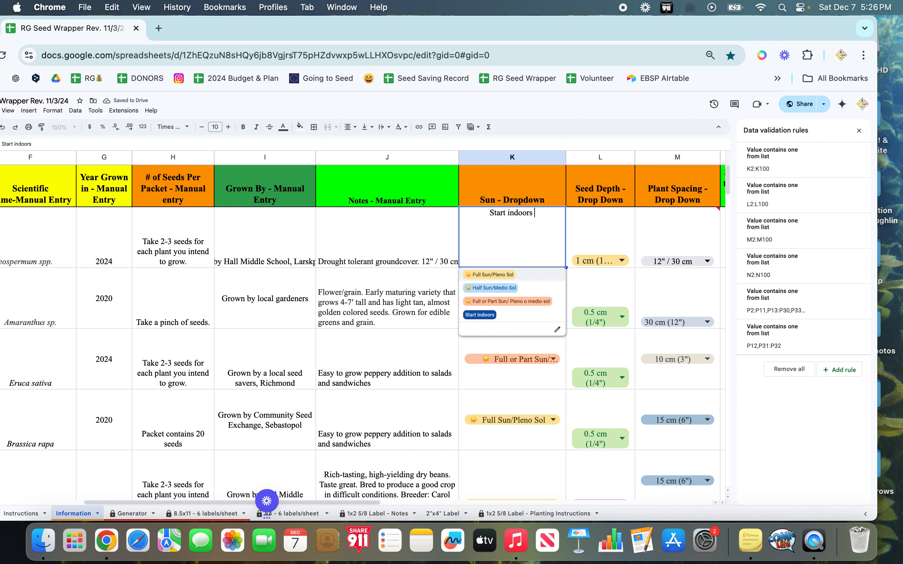
text(in Feb)
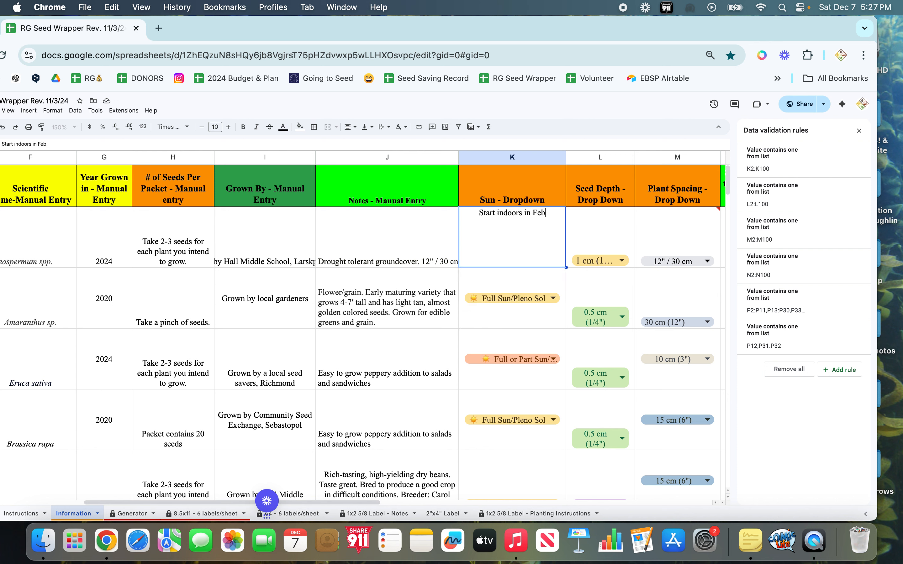
text(.)
text( (March))
key(Return)
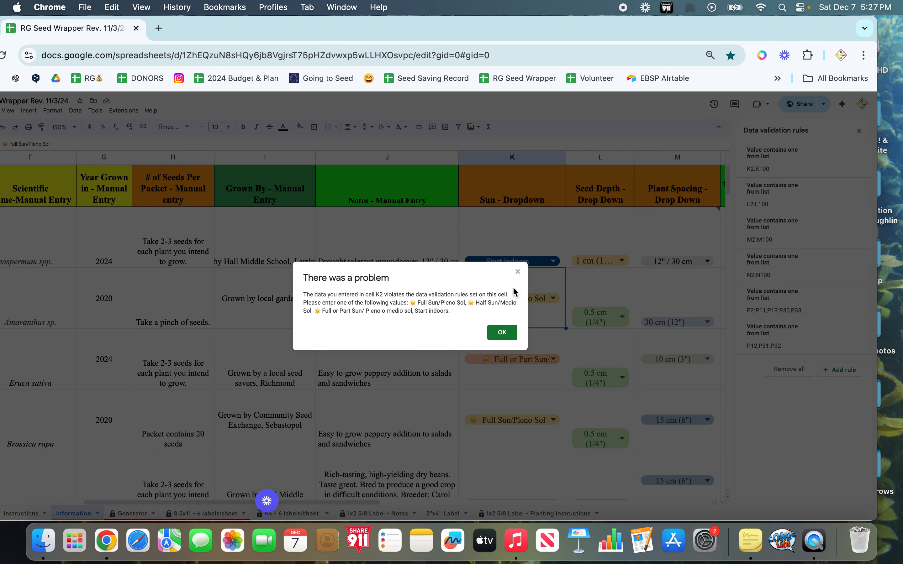
click(517, 272)
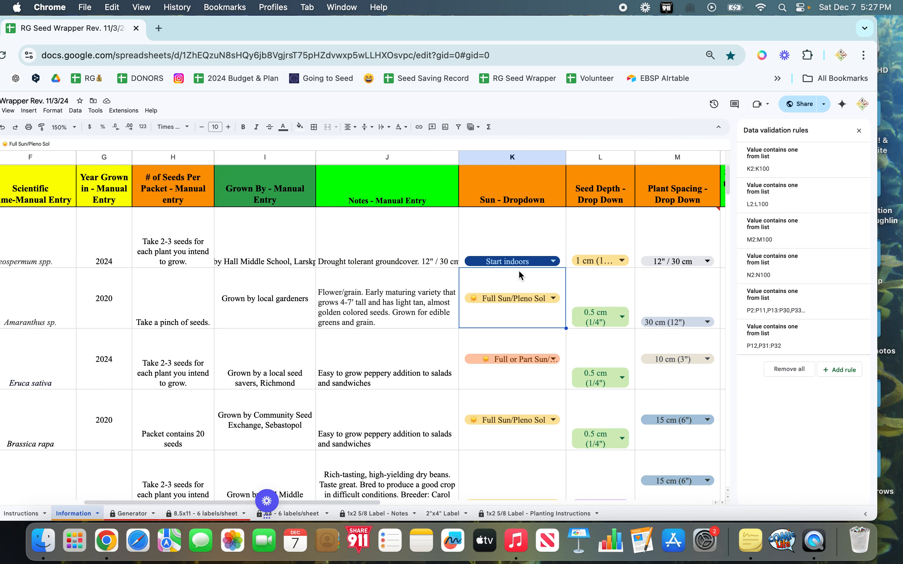
Set the K2:K100 dropdown rule to show a warning for invalid data and save it
click(767, 163)
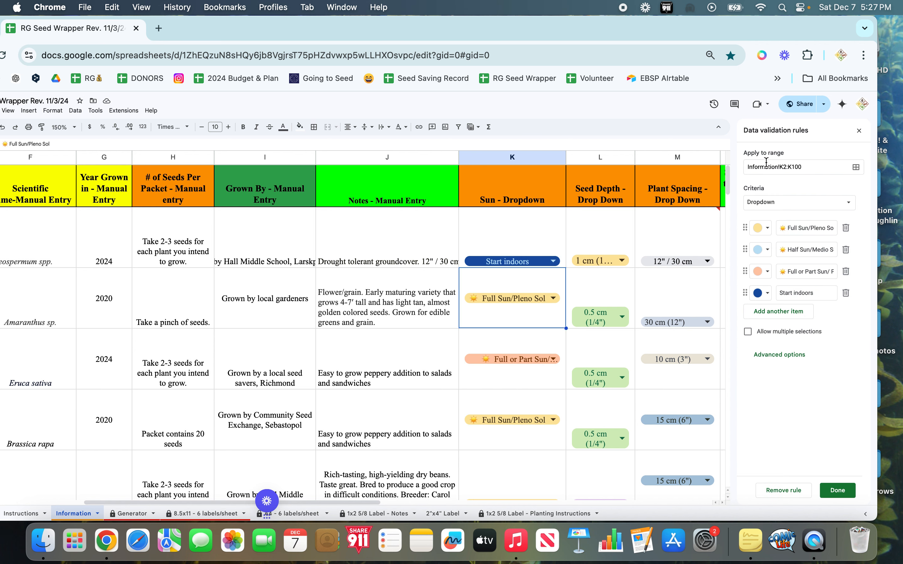
click(788, 359)
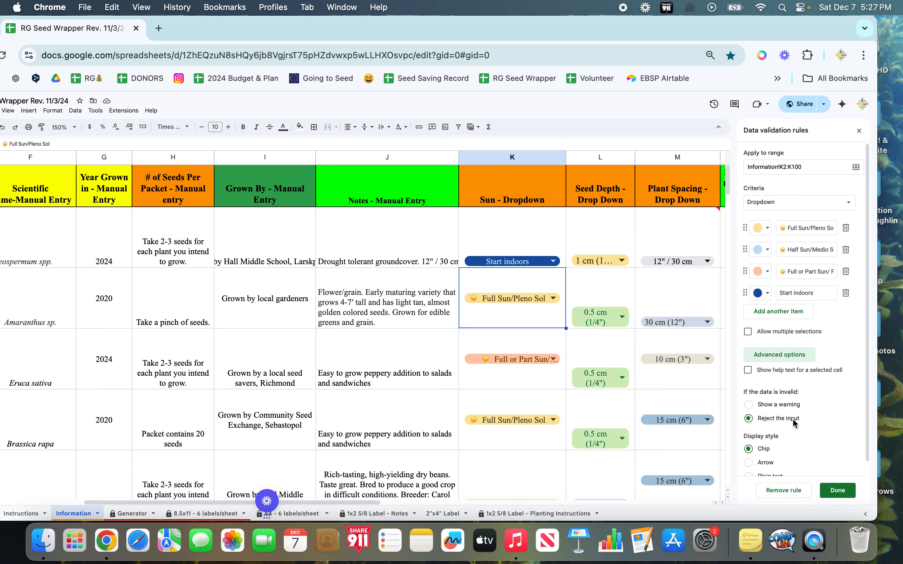
click(748, 404)
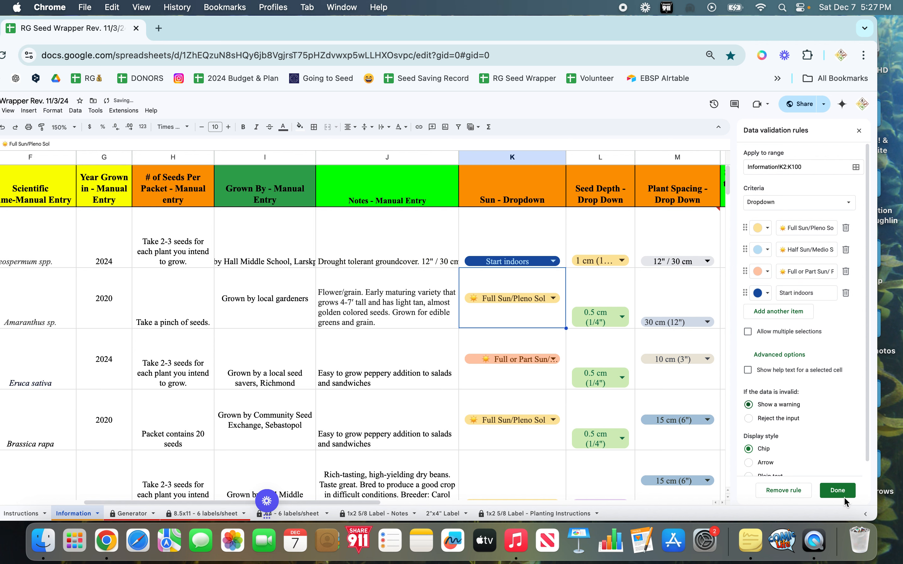
click(836, 490)
Change the African Daisies entry in the Sun column to "Start indoors in Feb.-March"
click(517, 260)
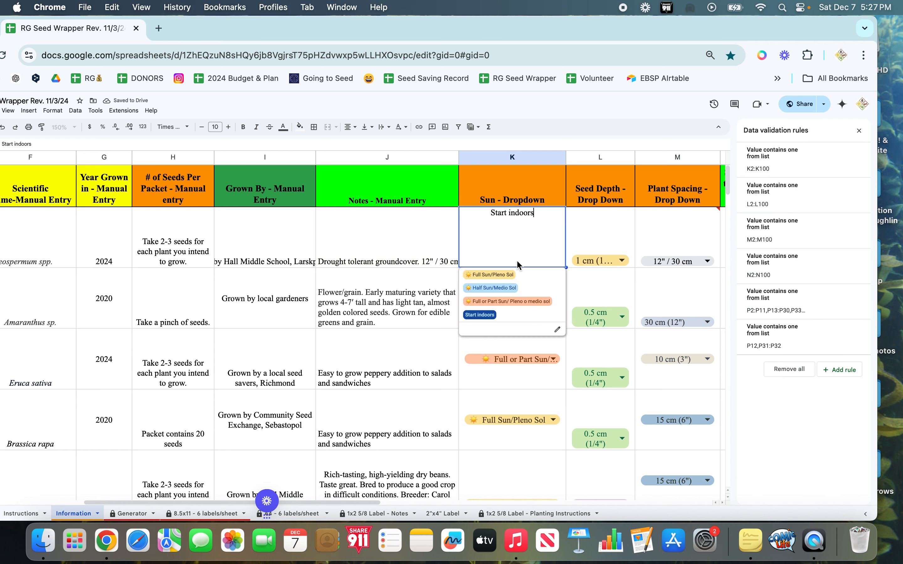
text(-)
key(BackSpace)
key(BackSpace)
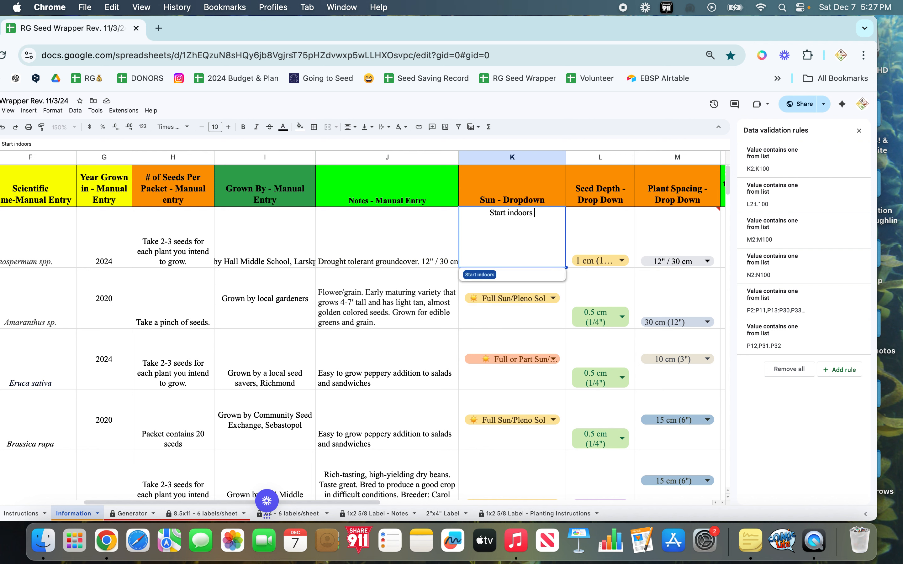
text(in Fe)
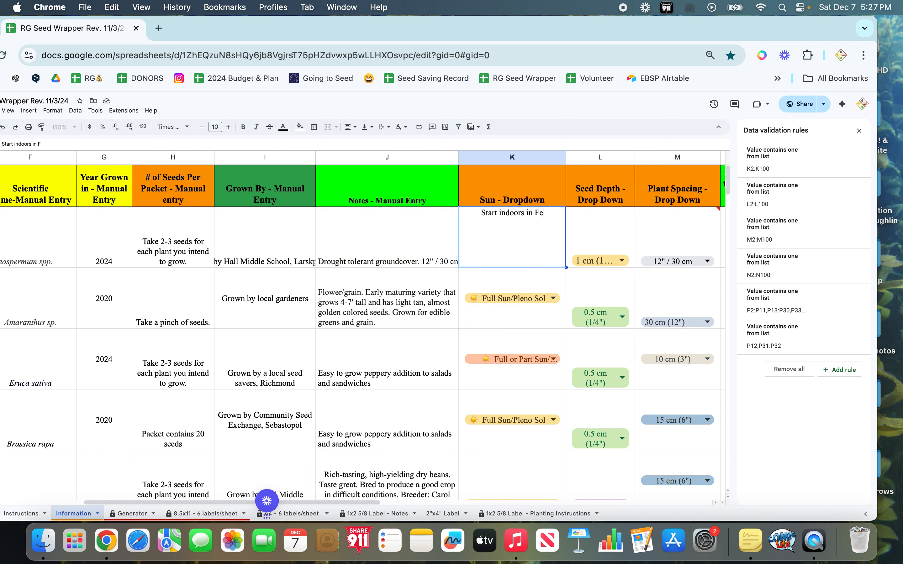
text(b.-March)
key(Return)
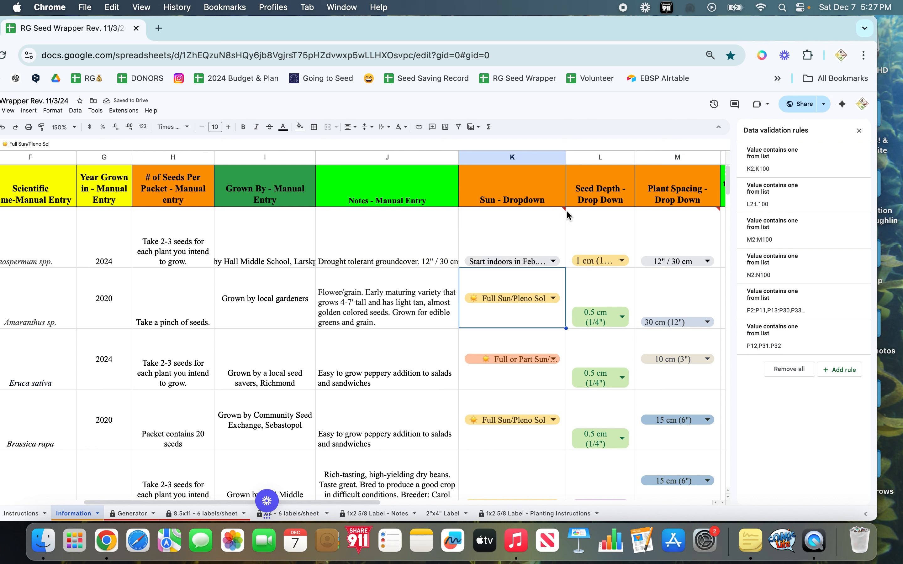
mouse_move(565, 211)
Add a dropdown data validation rule to the # of Seeds Per Packet column (H)
scroll(368, 222, left, 5)
scroll(367, 223, left, 1)
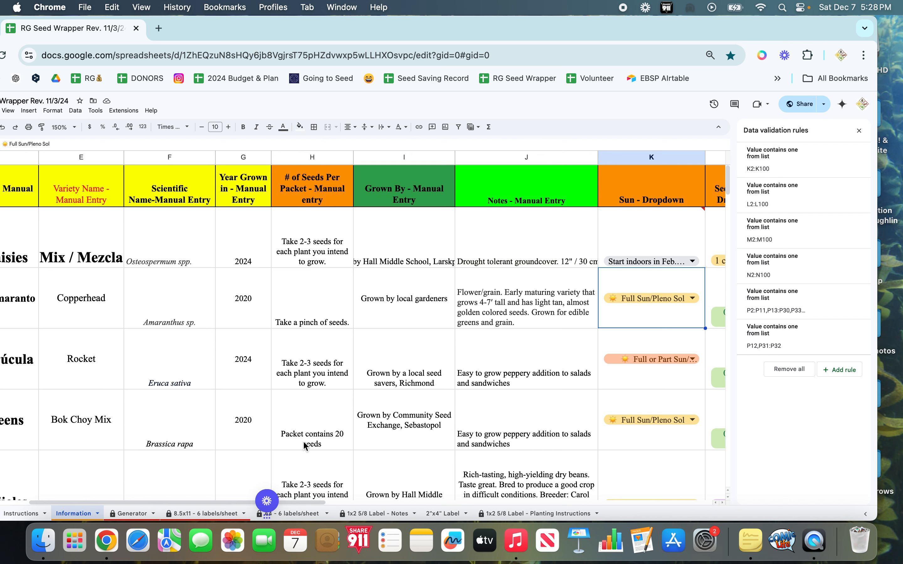
mouse_move(678, 33)
mouse_down()
mouse_move(729, 33)
mouse_move(695, 33)
mouse_up()
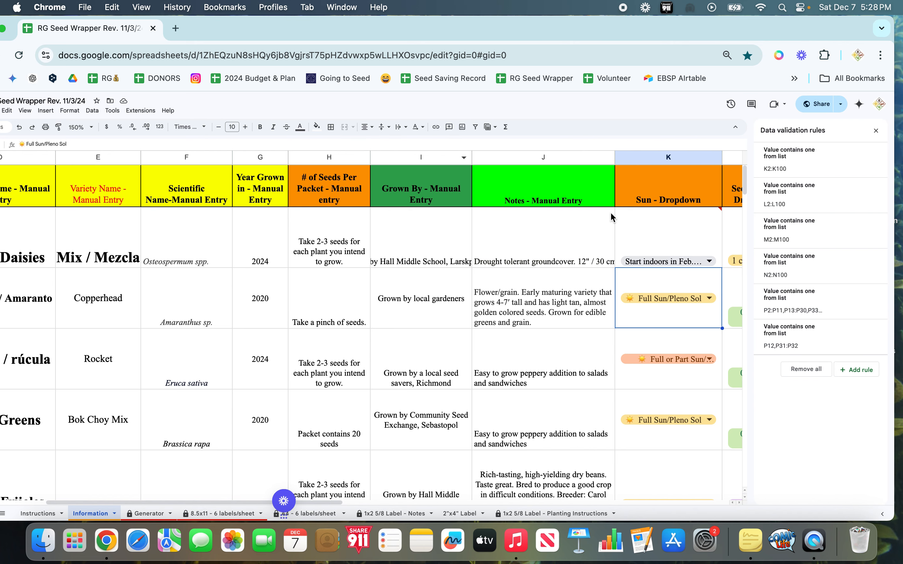
click(327, 160)
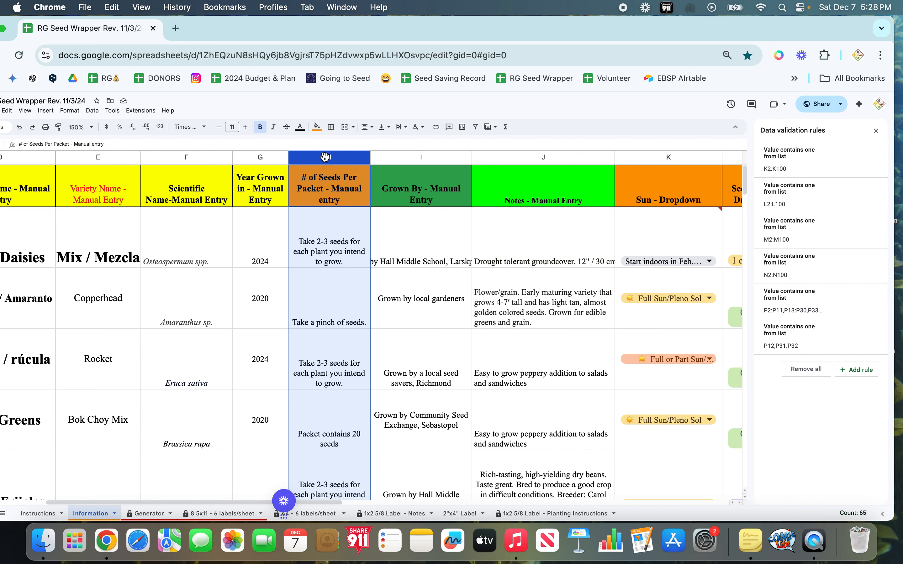
click(864, 375)
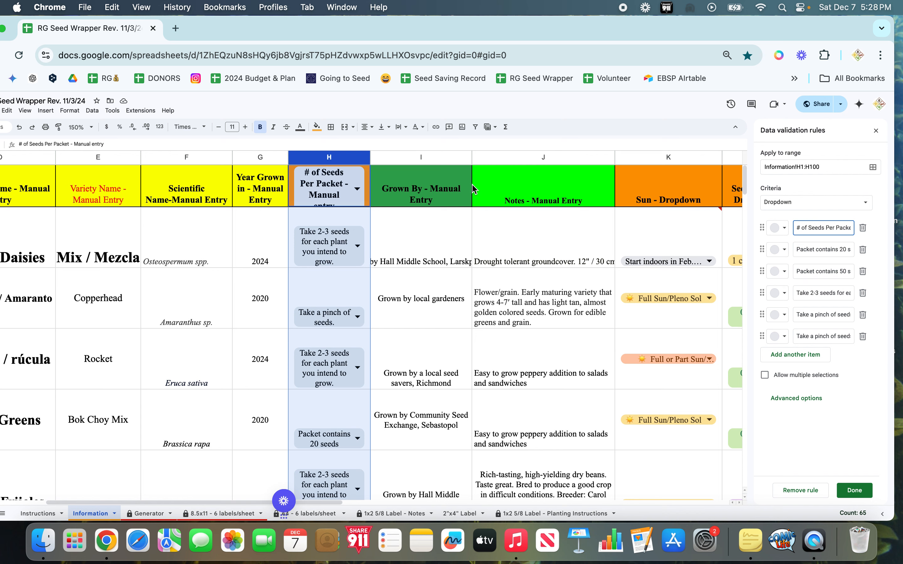
Change the new dropdown rule's range to H2:H100 so that it leaves out the header row
scroll(319, 198, left, 5)
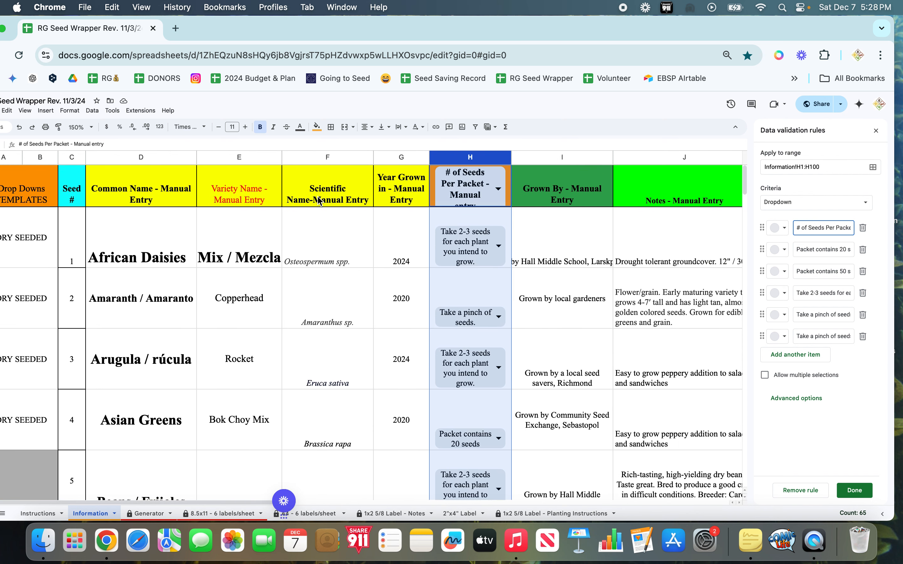
scroll(318, 198, left, 1)
scroll(319, 198, down, 1)
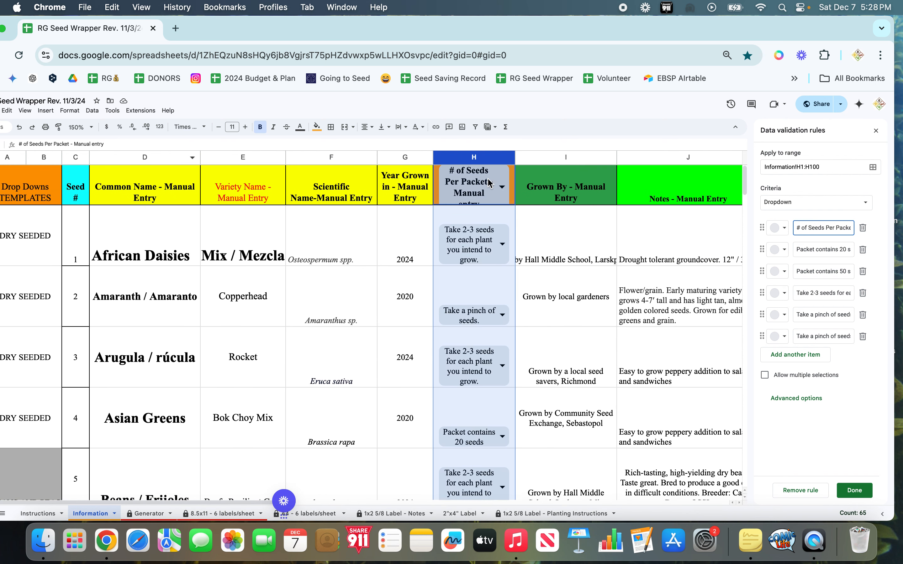
scroll(578, 198, right, 4)
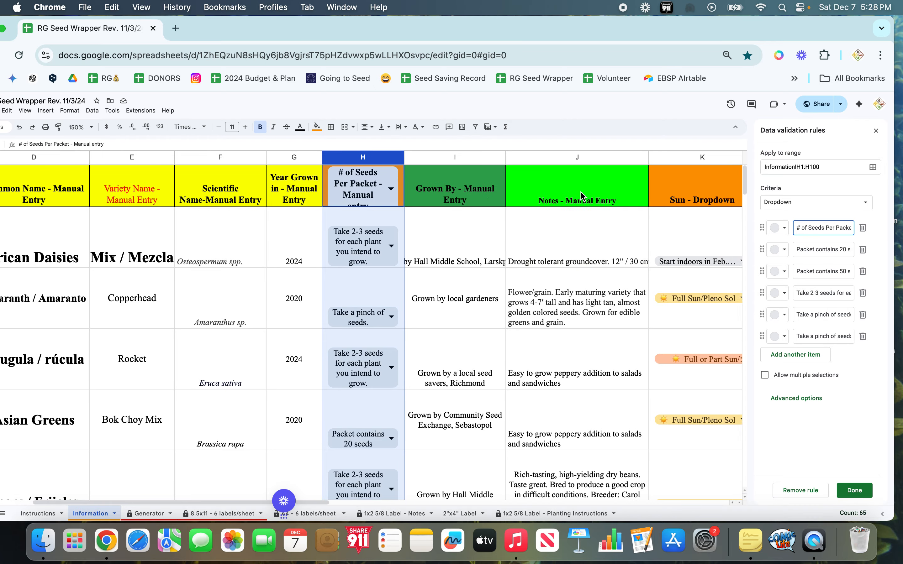
scroll(581, 196, right, 2)
click(805, 168)
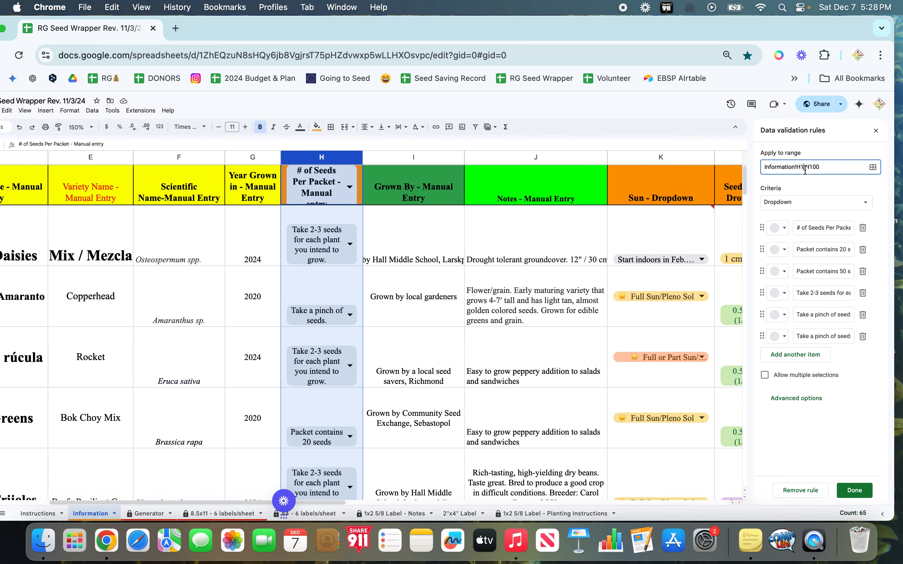
key(BackSpace)
text(2)
click(837, 186)
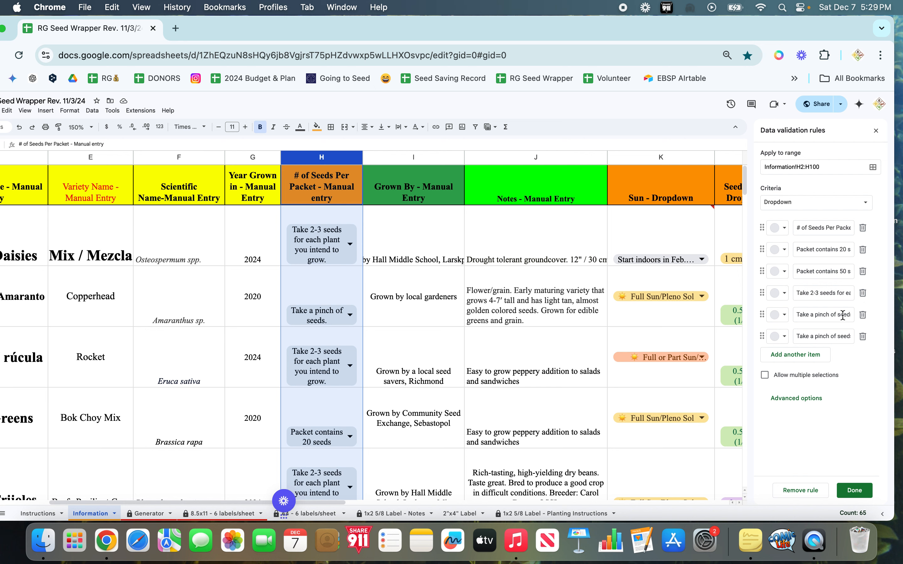
Remove the duplicate "Take a pinch of seeds" item and the column header item from the H2:H100 dropdown options
click(864, 338)
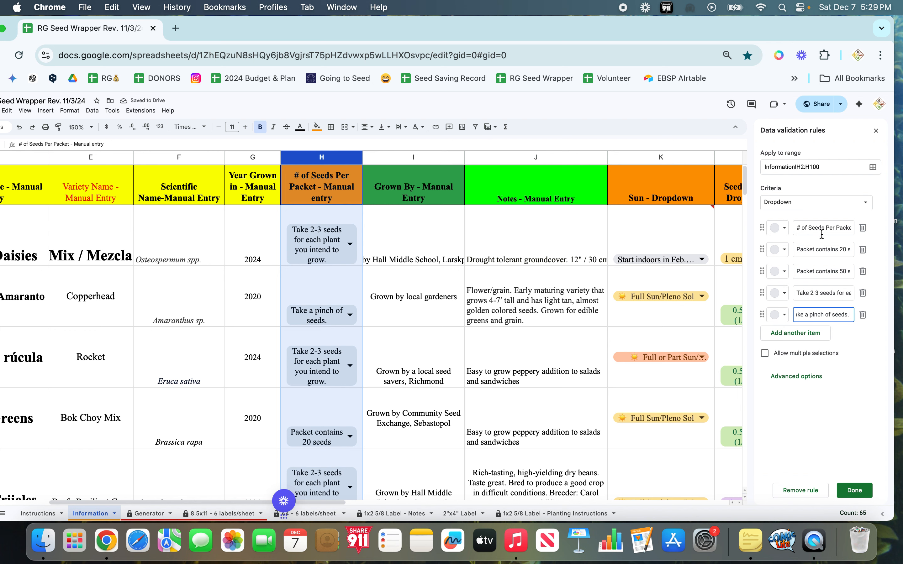
click(864, 229)
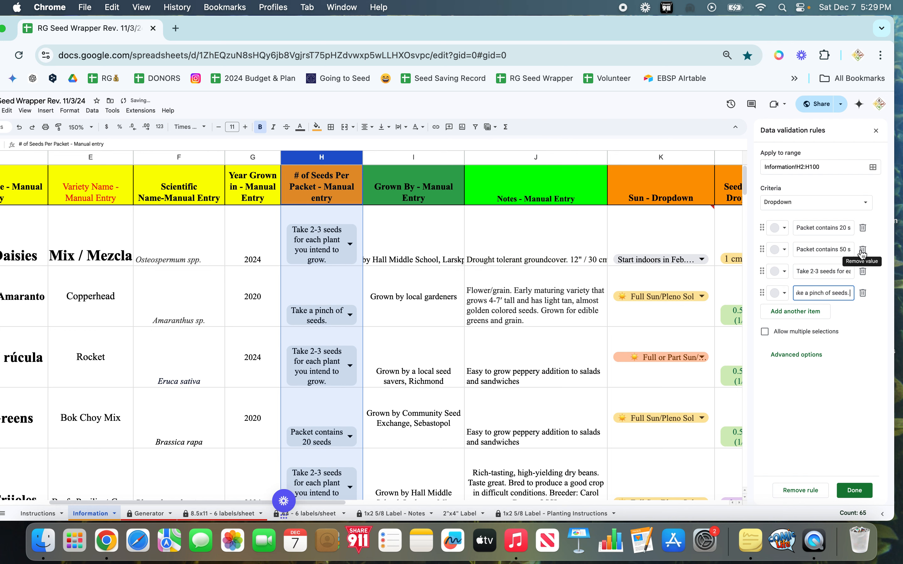
Colour the dropdown options: 20 seeds light red, 50 seeds light yellow, 2-3 seeds per plant light blue, and pinch of seeds light purple
click(783, 229)
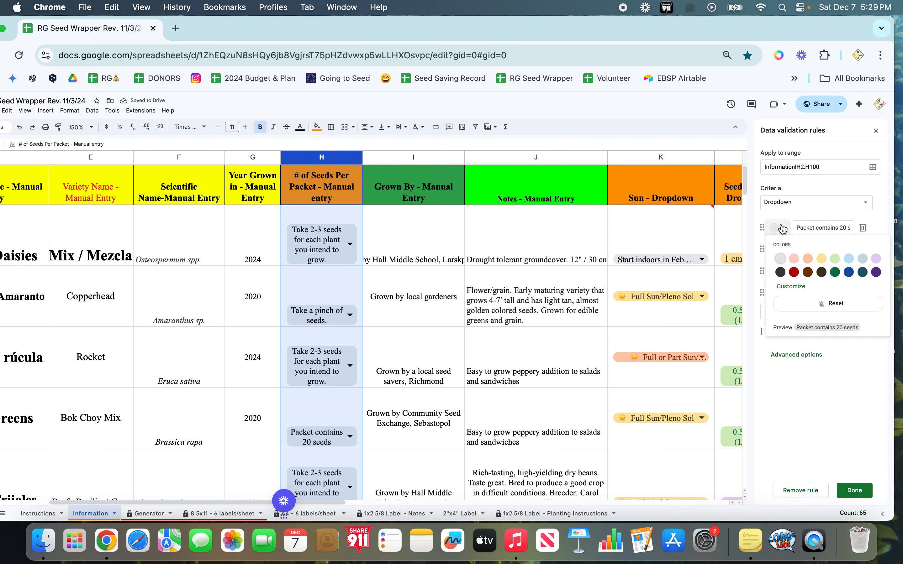
click(794, 259)
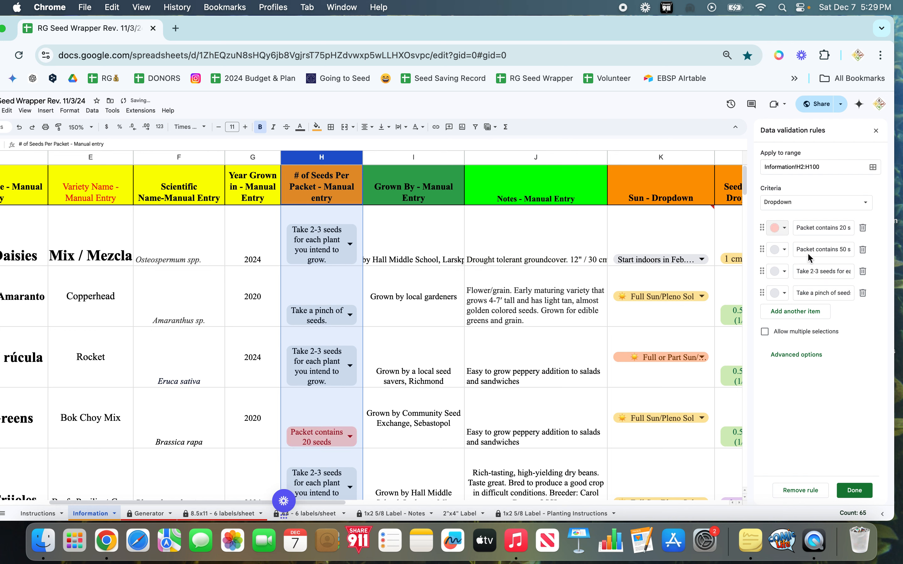
click(784, 250)
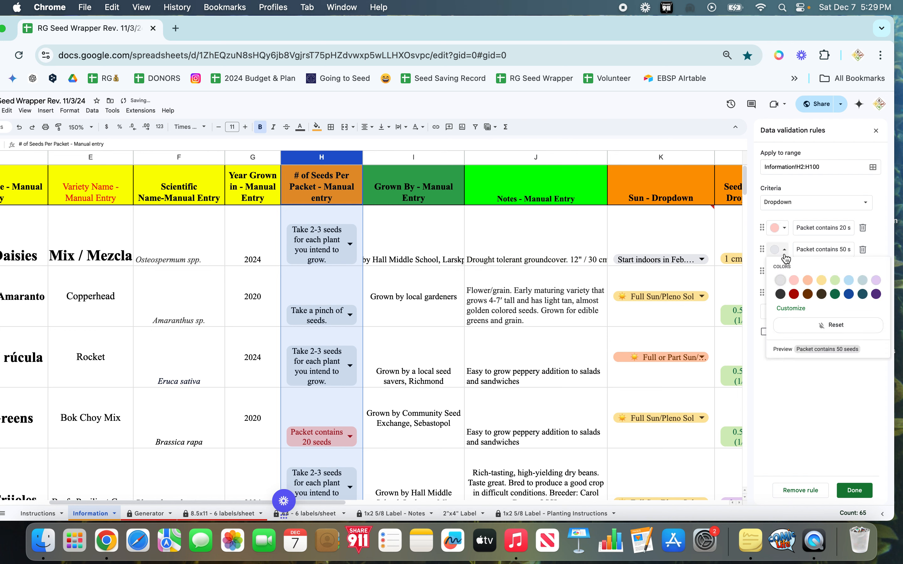
click(814, 281)
click(784, 271)
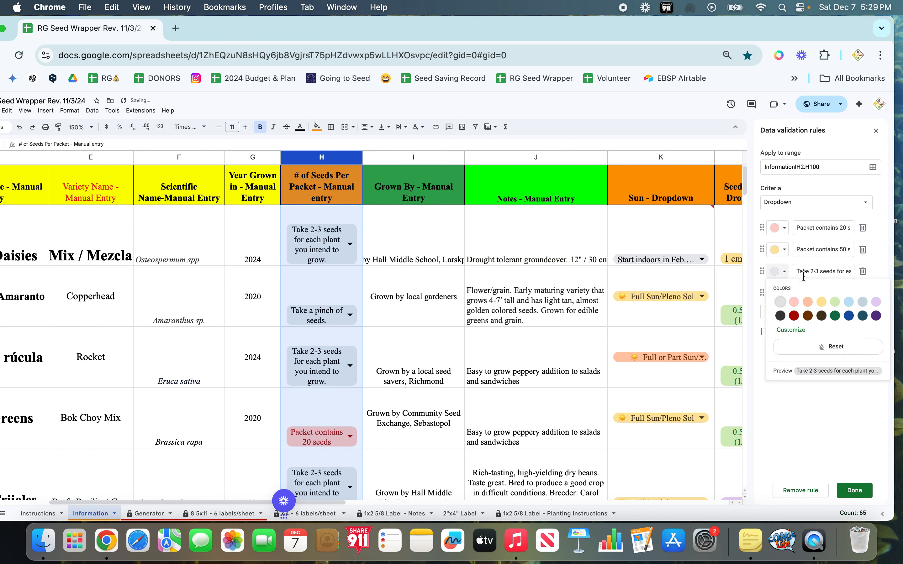
click(849, 302)
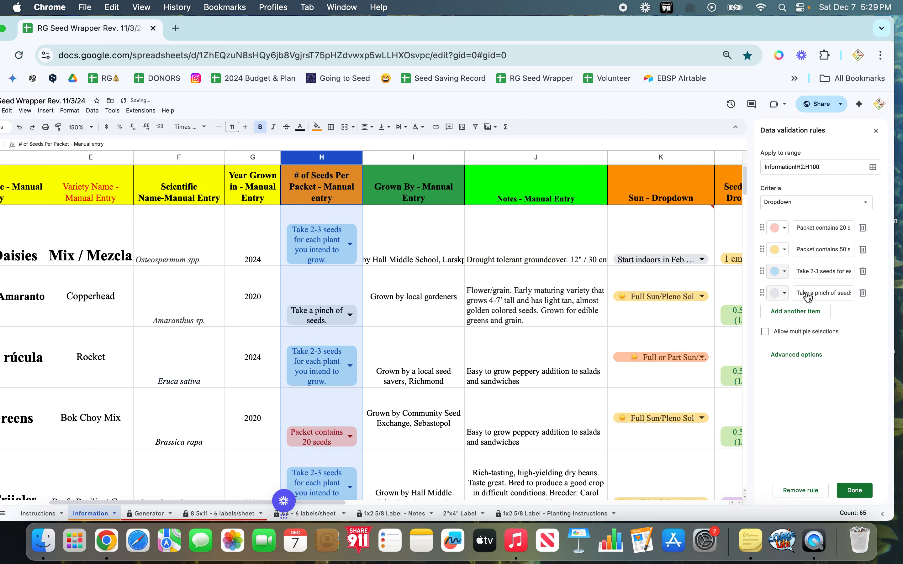
click(787, 295)
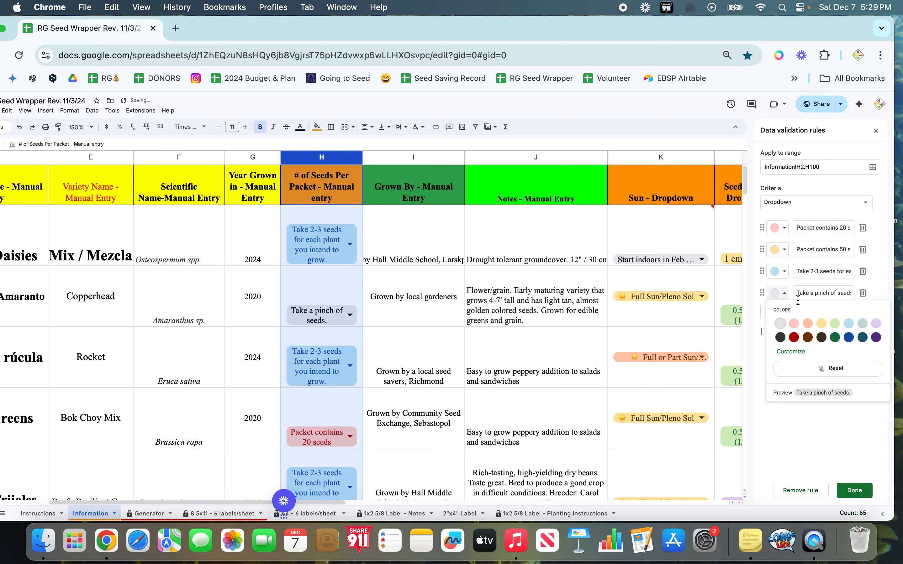
click(874, 325)
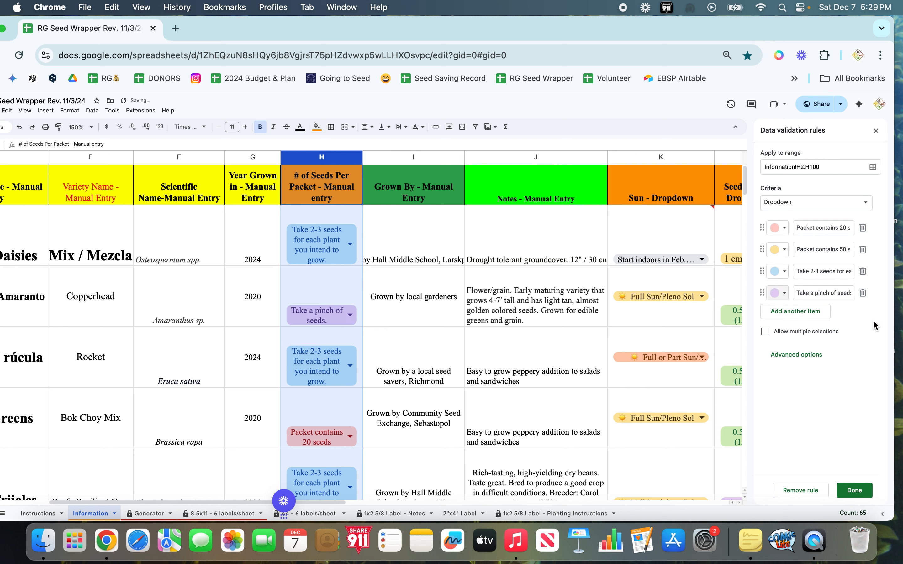
Set the H2:H100 dropdown rule to show a warning for invalid data and save the rule
click(808, 356)
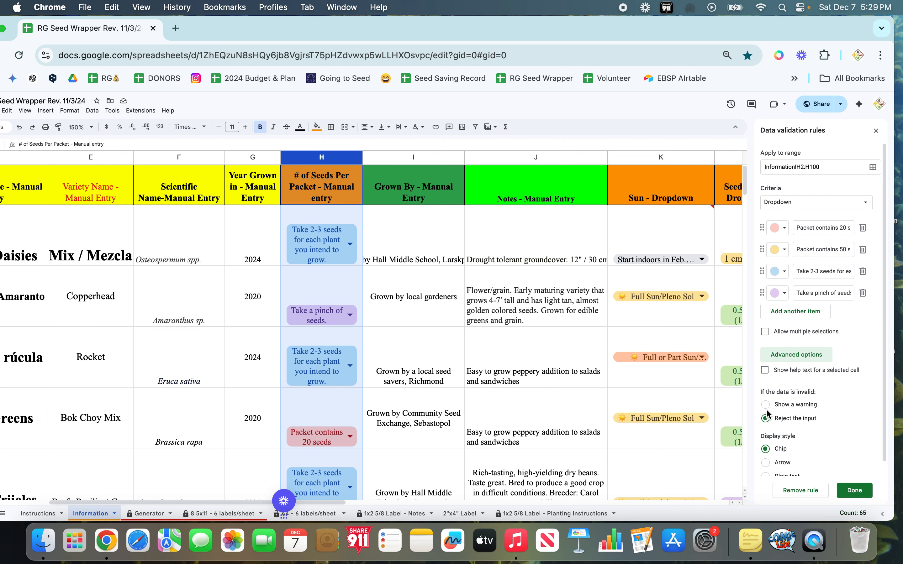
click(766, 405)
click(857, 492)
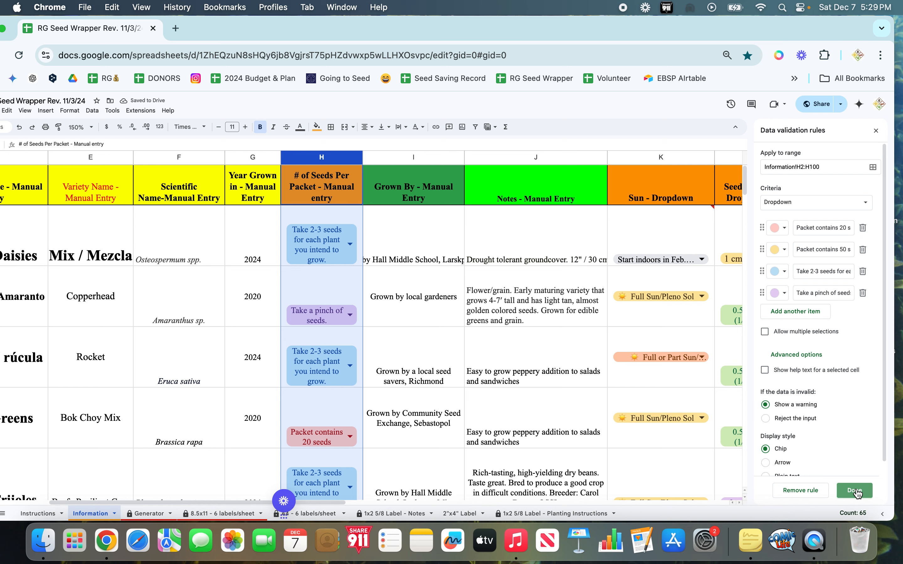
Look over the coloured seeds-per-packet dropdowns and open the "1x2 5/8 Label - Notes" sheet
scroll(434, 437, down, 2)
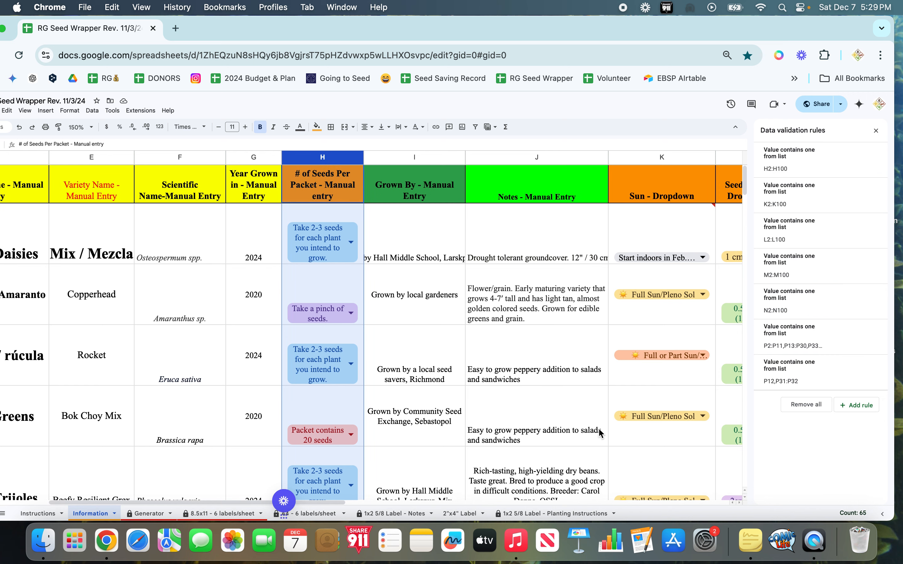
scroll(434, 437, left, 1)
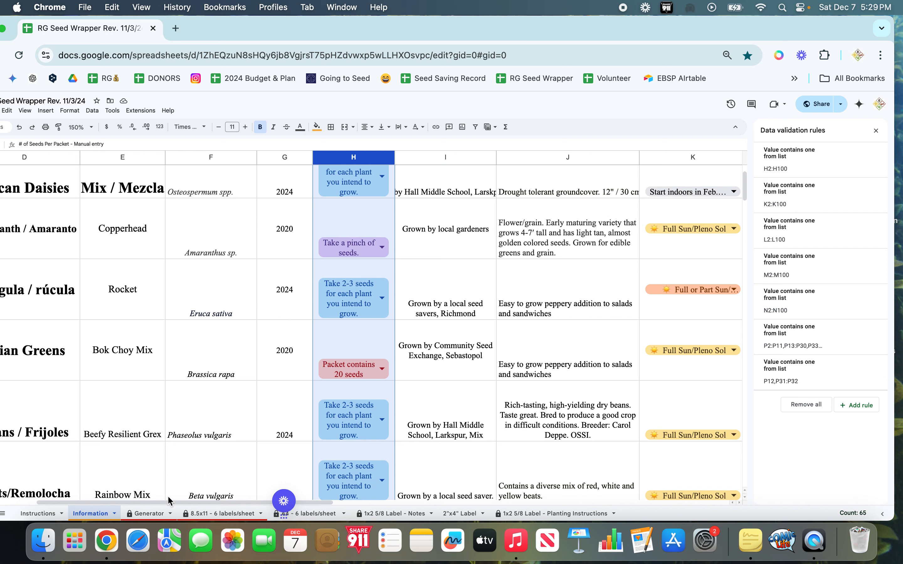
click(145, 514)
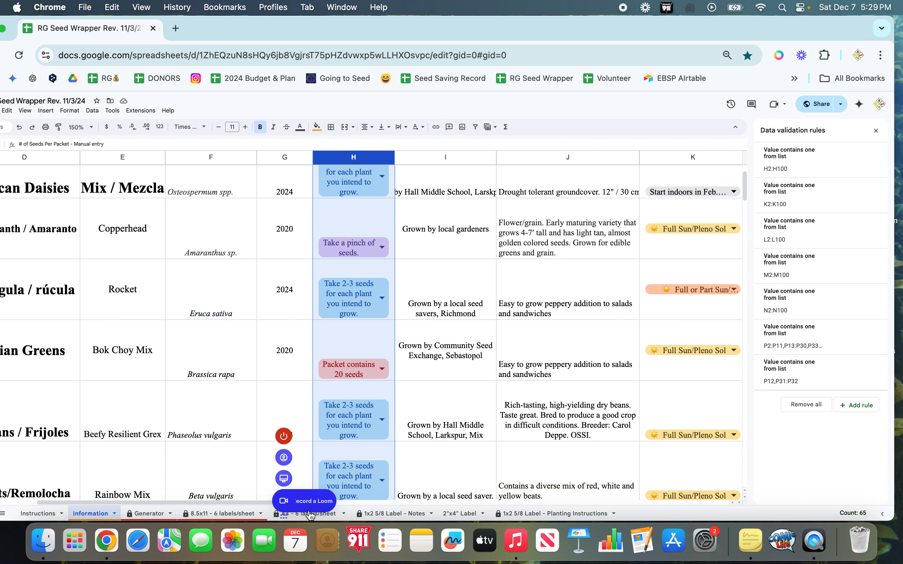
click(366, 516)
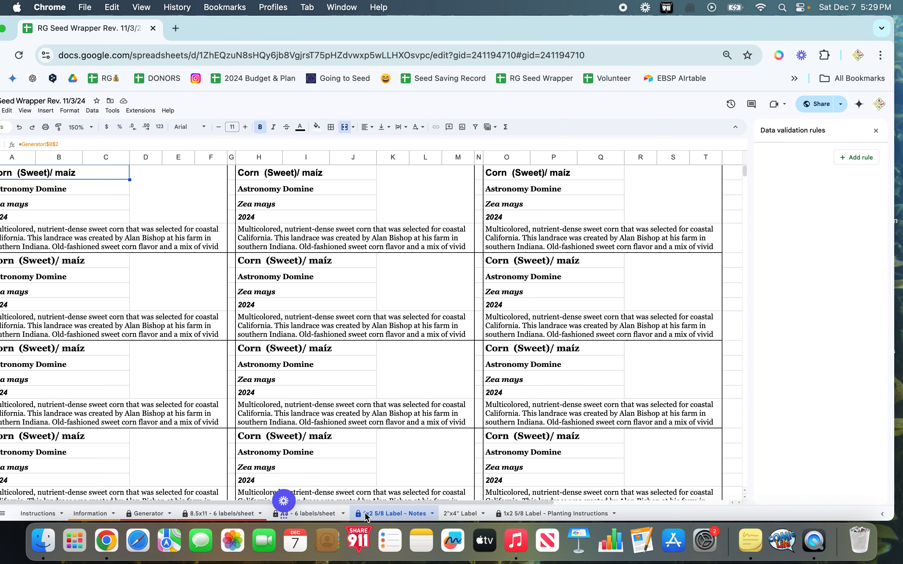